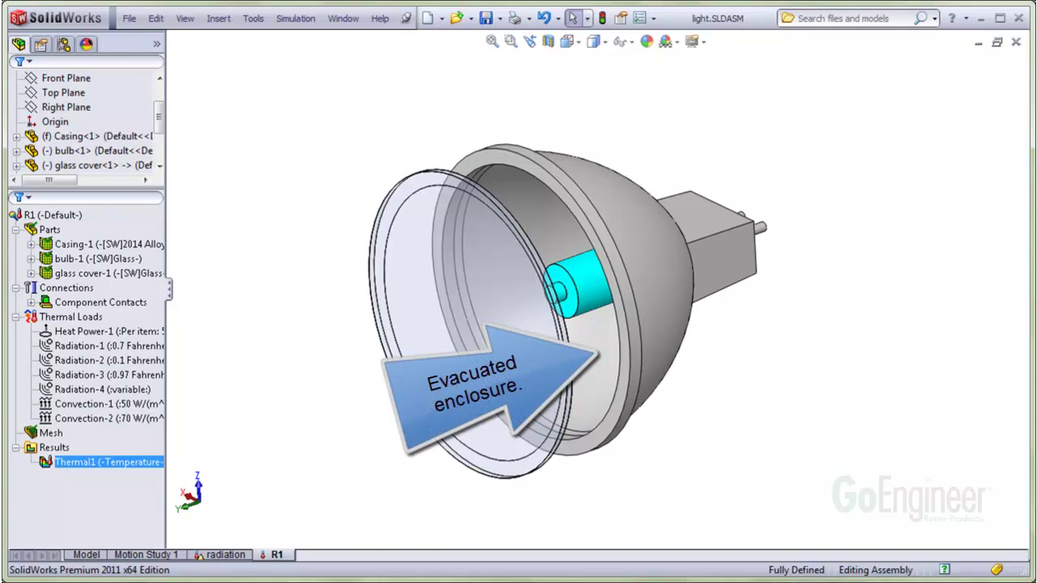
- Apply a 50 W per-item heat power load in SI units to bulb-1
{"action": "right_click", "coordinate": [91, 321]}
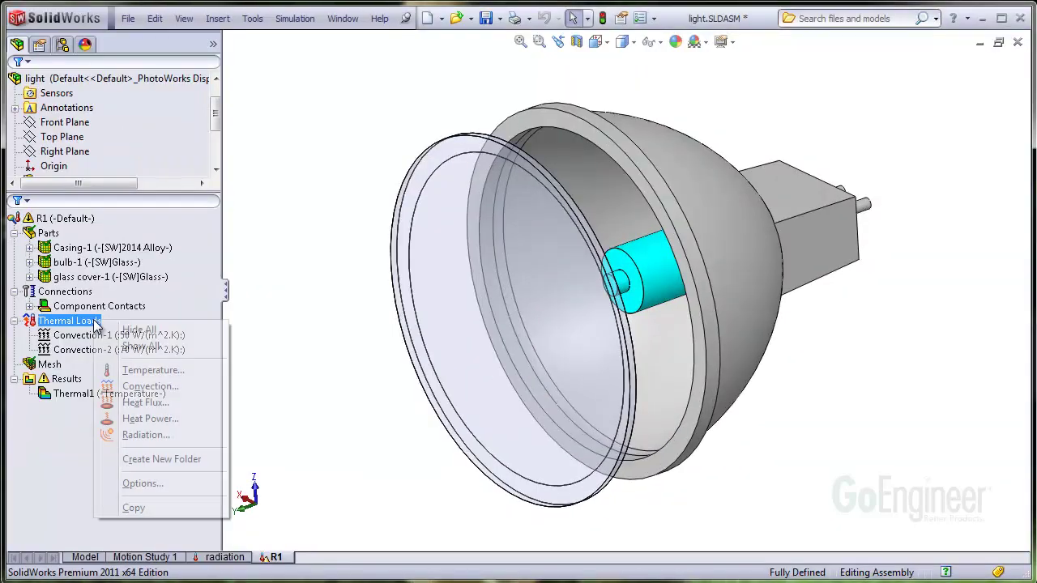
{"action": "left_click", "coordinate": [150, 418]}
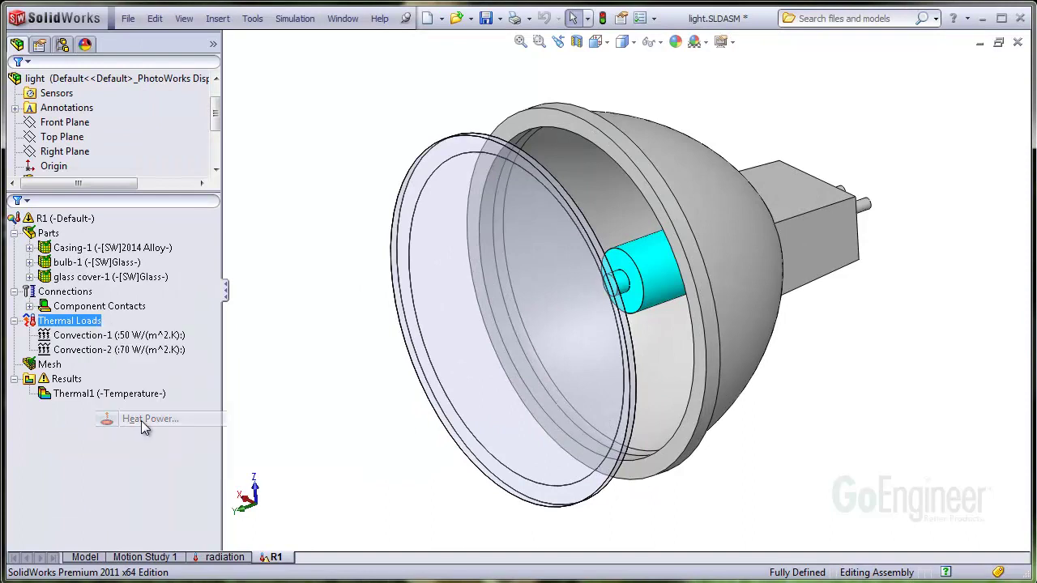
{"action": "left_click", "coordinate": [267, 156]}
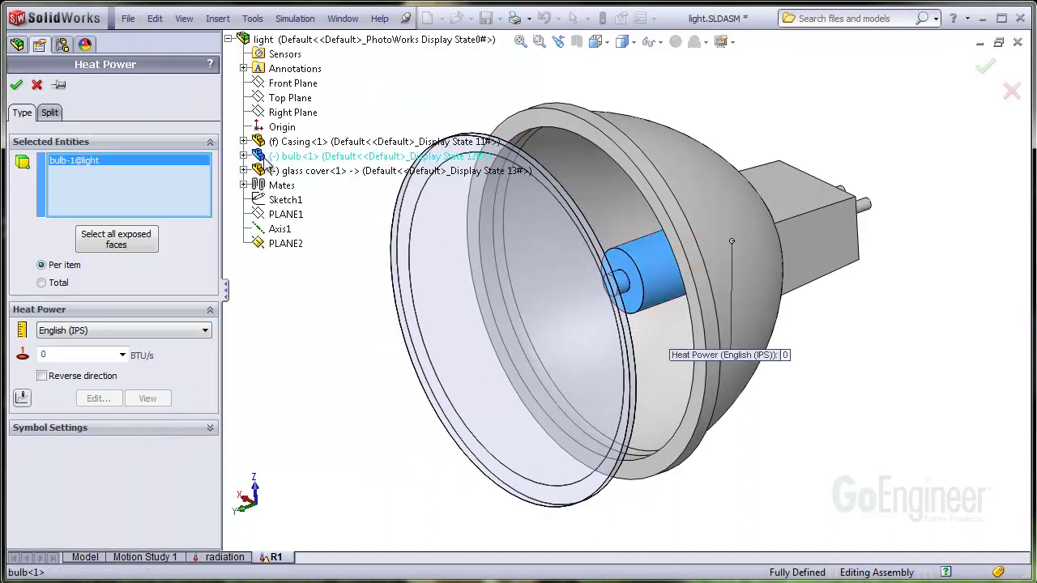
{"action": "left_click", "coordinate": [138, 330]}
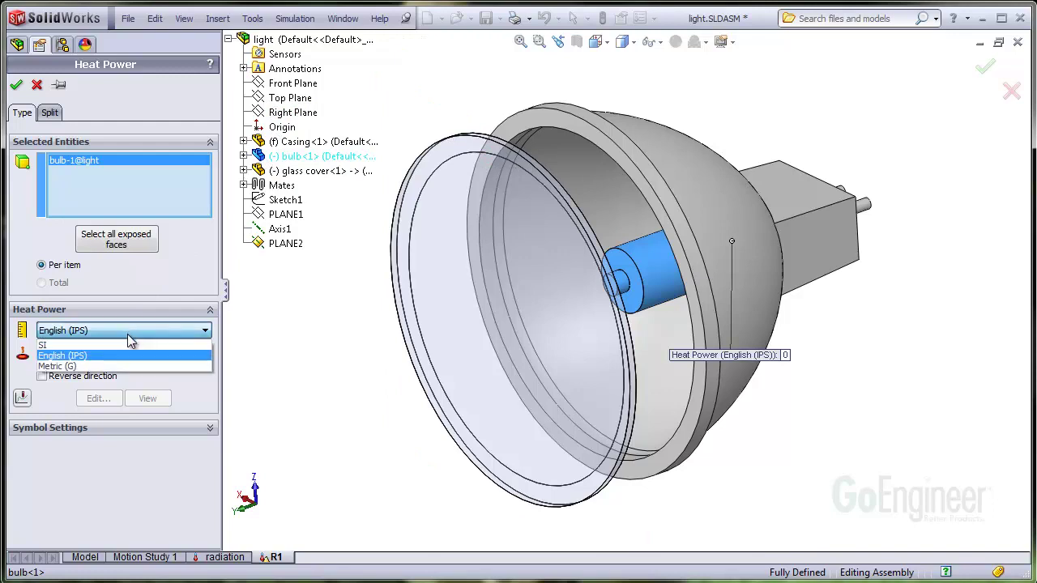
{"action": "left_click", "coordinate": [48, 342]}
{"action": "double_click", "coordinate": [44, 355]}
{"action": "type", "text": "50"}
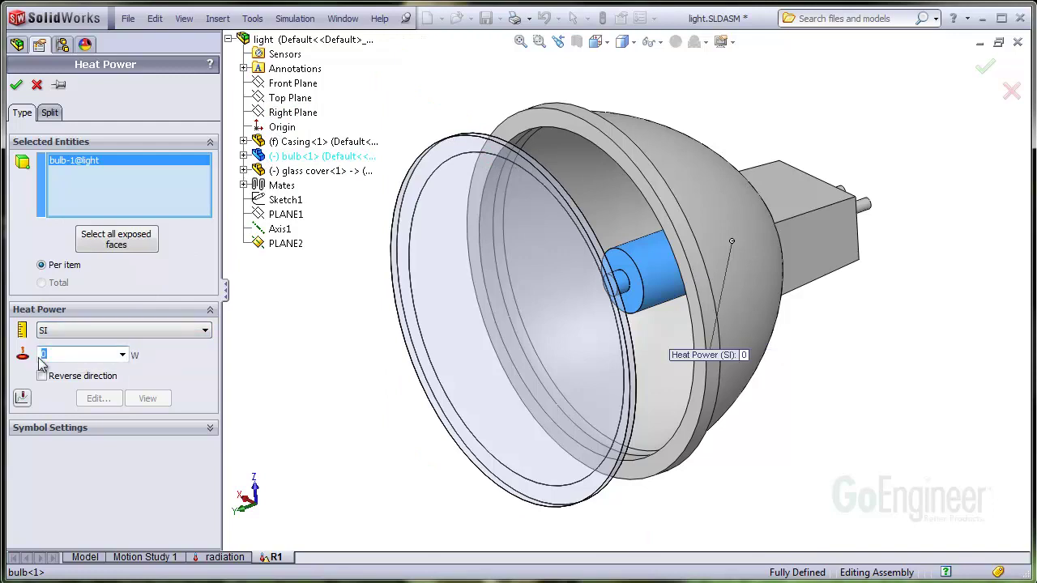
{"action": "left_click", "coordinate": [16, 85]}
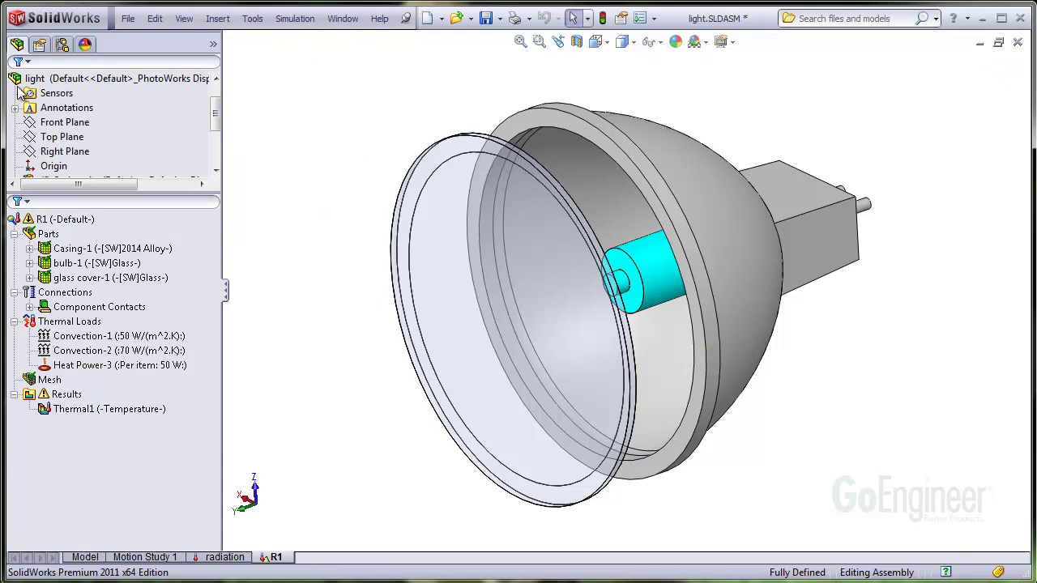
- Define a closed surface-to-surface radiation on the bulb's two end faces and cylindrical face with emissivity 0.7
{"action": "right_click", "coordinate": [97, 322]}
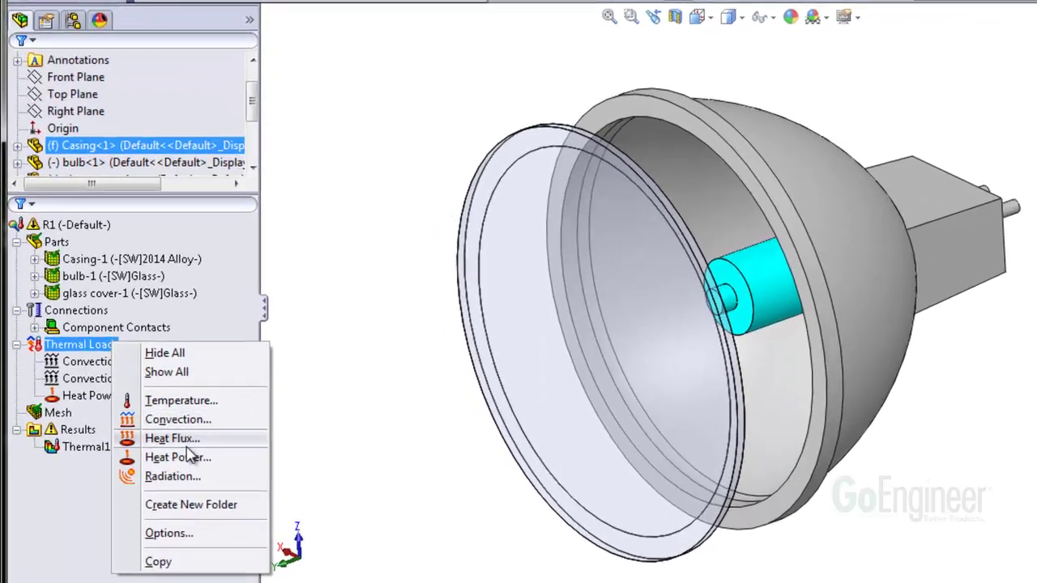
{"action": "left_click", "coordinate": [198, 476]}
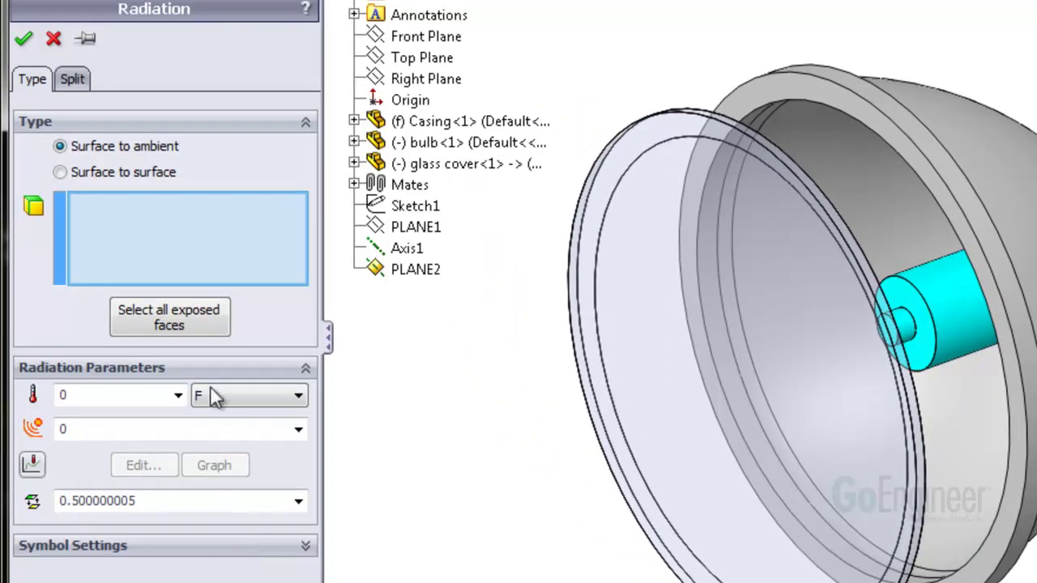
{"action": "left_click", "coordinate": [111, 172]}
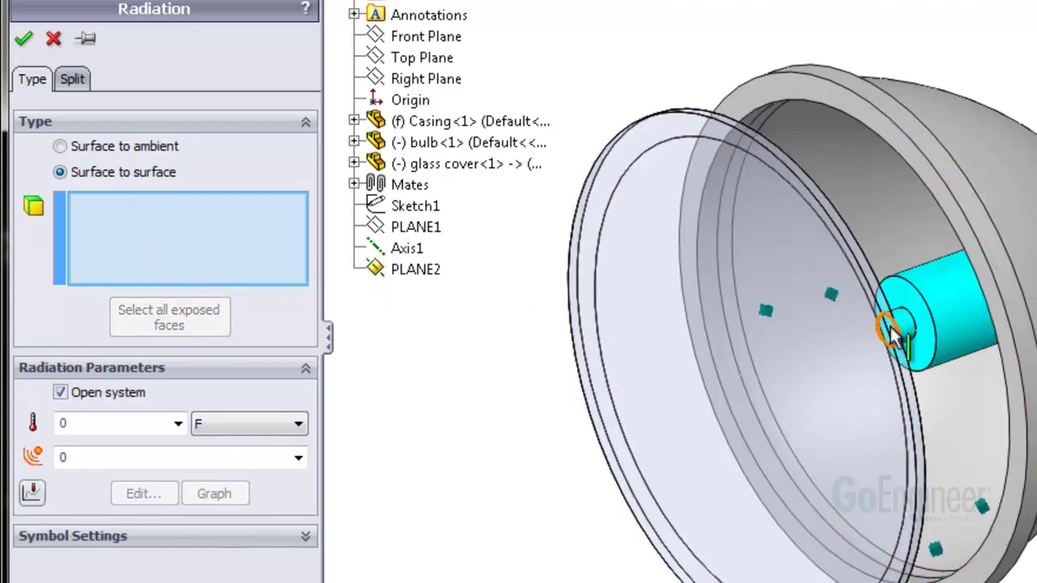
{"action": "left_click", "coordinate": [913, 334]}
{"action": "left_click", "coordinate": [930, 332]}
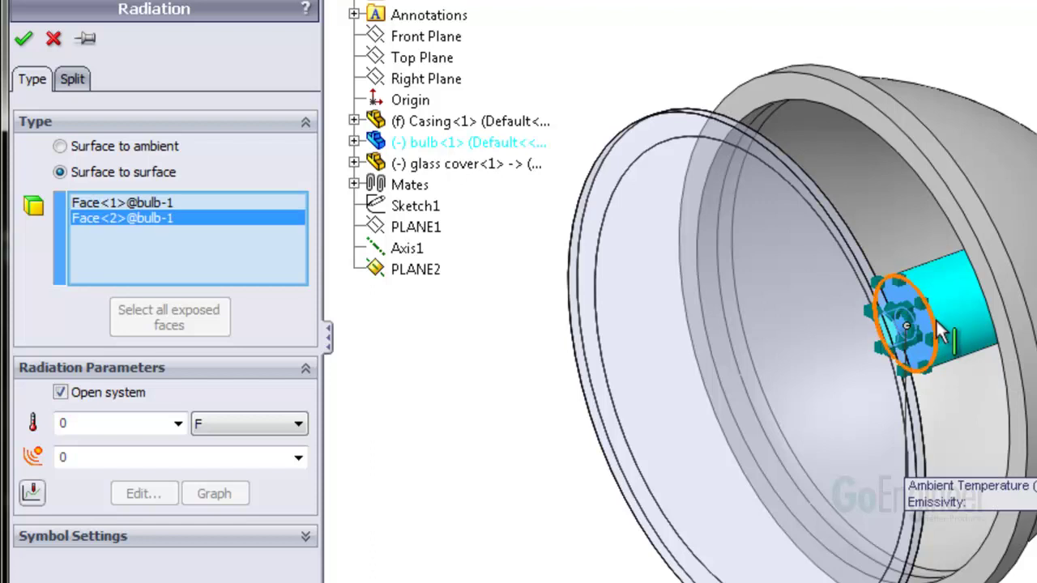
{"action": "left_click", "coordinate": [948, 328]}
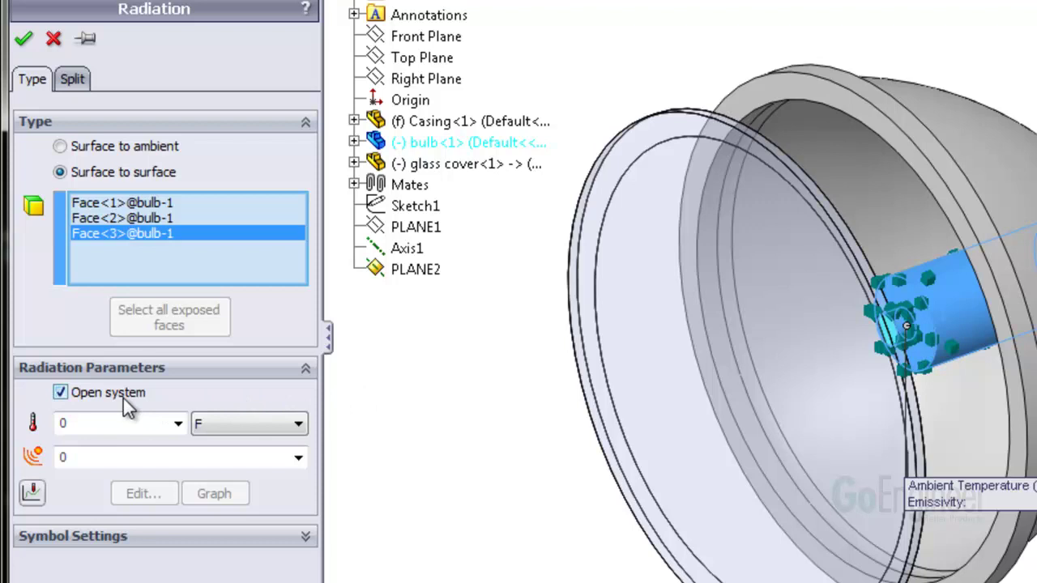
{"action": "left_click", "coordinate": [62, 397]}
{"action": "double_click", "coordinate": [84, 458]}
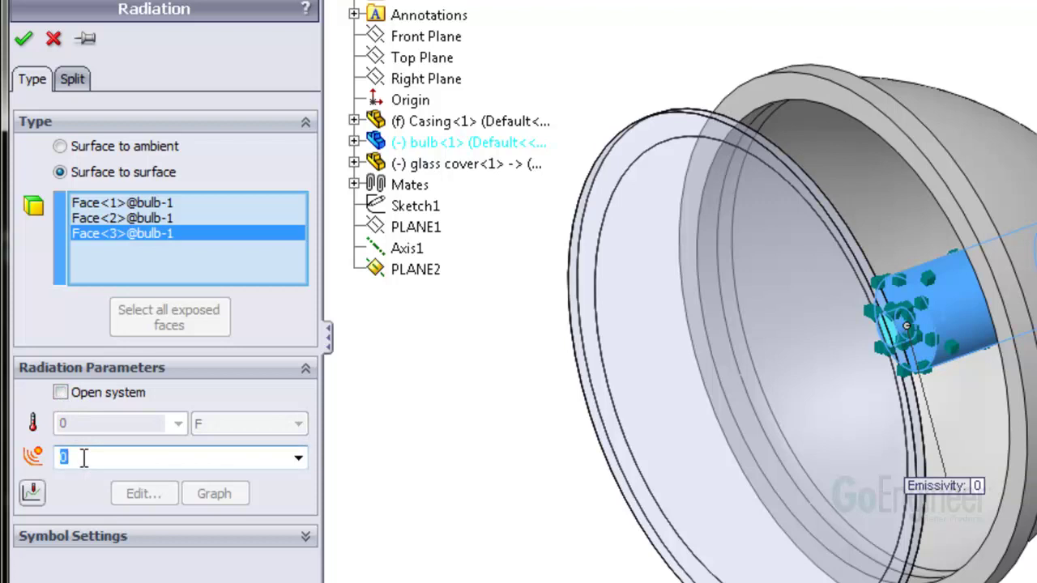
{"action": "type", "text": "0.7"}
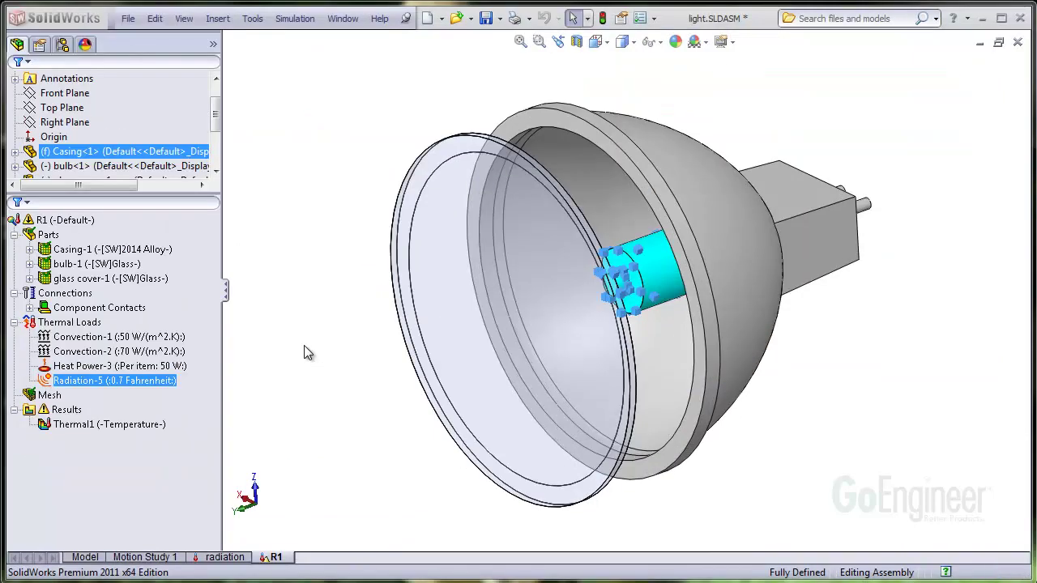
- Close the radiation help page and return to the R1 study
{"action": "left_click", "coordinate": [68, 323]}
- Add Radiation-6: closed surface-to-surface radiation, emissivity 0.10, on the casing's inner reflector face
{"action": "right_click", "coordinate": [88, 326]}
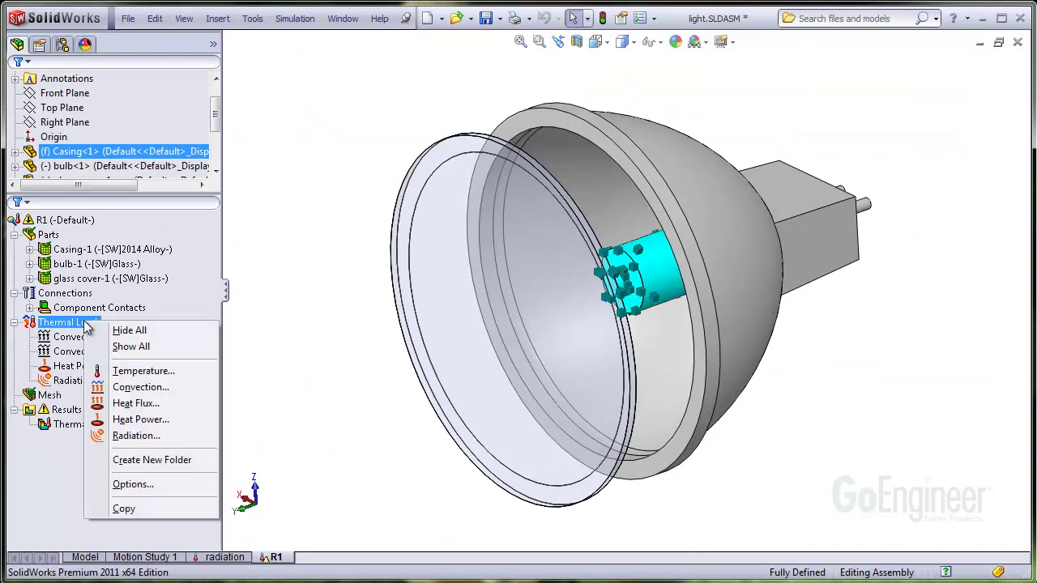
{"action": "left_click", "coordinate": [144, 436]}
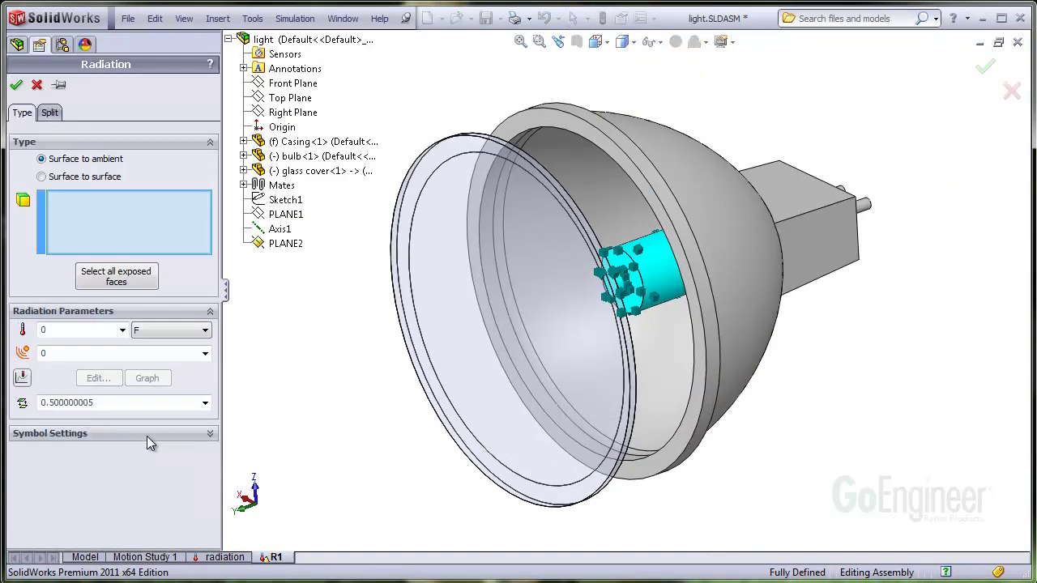
{"action": "left_click", "coordinate": [111, 178]}
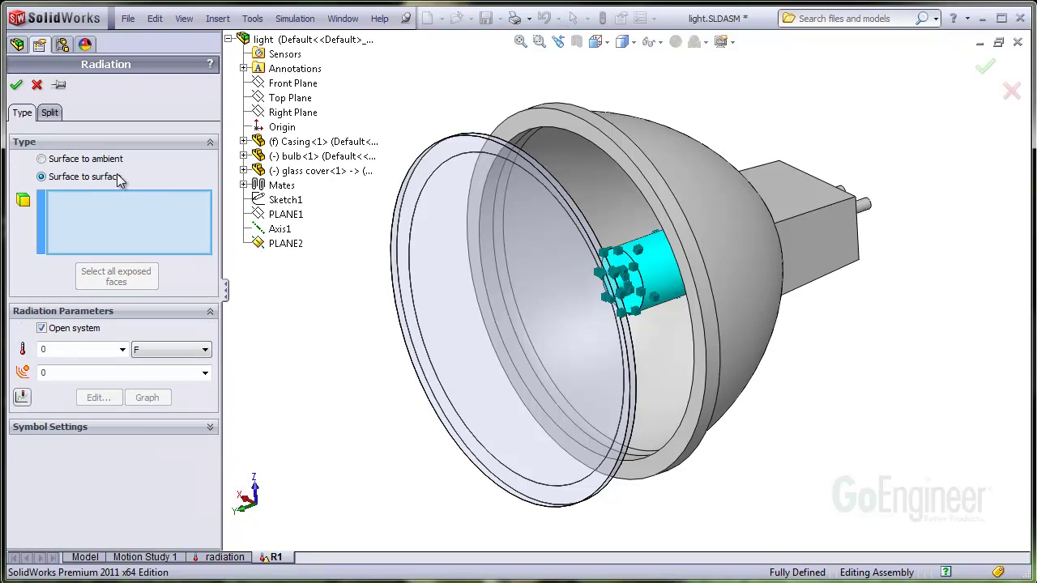
{"action": "left_click", "coordinate": [579, 169]}
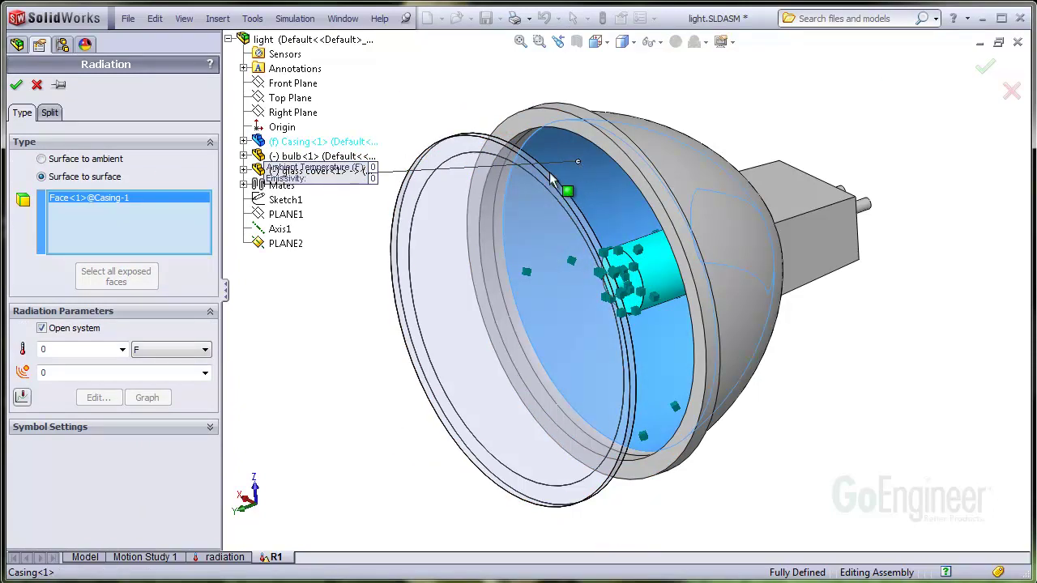
{"action": "left_click", "coordinate": [45, 331]}
{"action": "left_click", "coordinate": [47, 373]}
{"action": "type", "text": "0.10"}
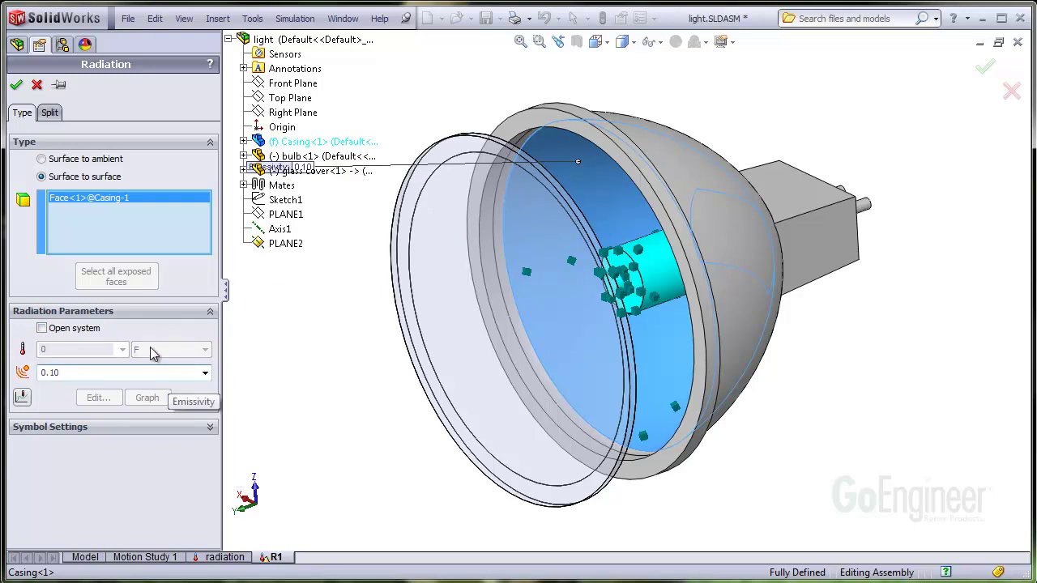
{"action": "left_click", "coordinate": [18, 86]}
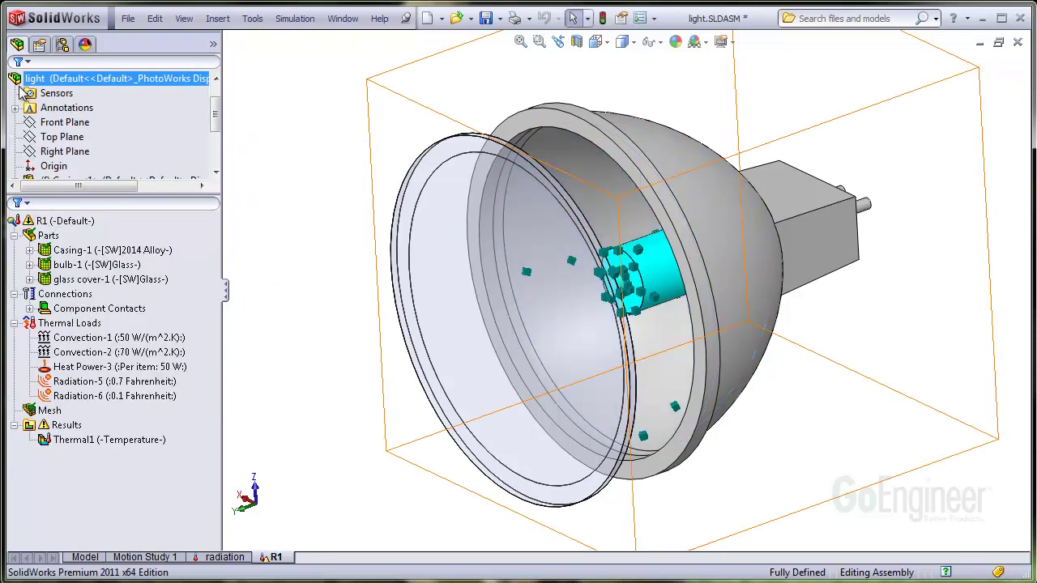
- Rotate to the glass cover and give its inner face closed surface-to-surface radiation with emissivity 0.97
{"action": "left_click", "coordinate": [96, 265]}
{"action": "middle_click_drag", "start_coordinate": [880, 387], "coordinate": [641, 378]}
{"action": "left_click", "coordinate": [104, 324]}
{"action": "right_click", "coordinate": [106, 326]}
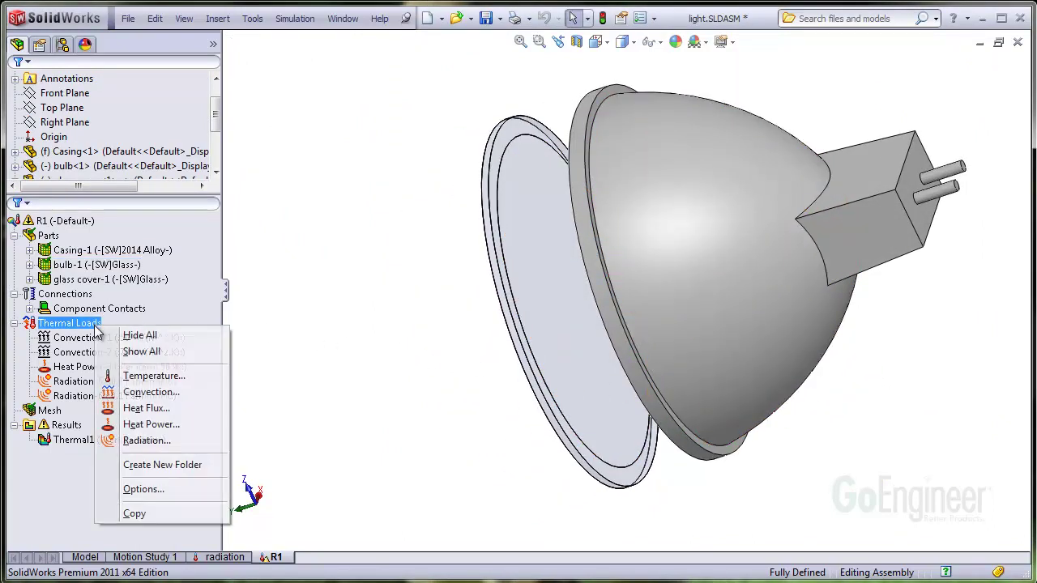
{"action": "left_click", "coordinate": [129, 439]}
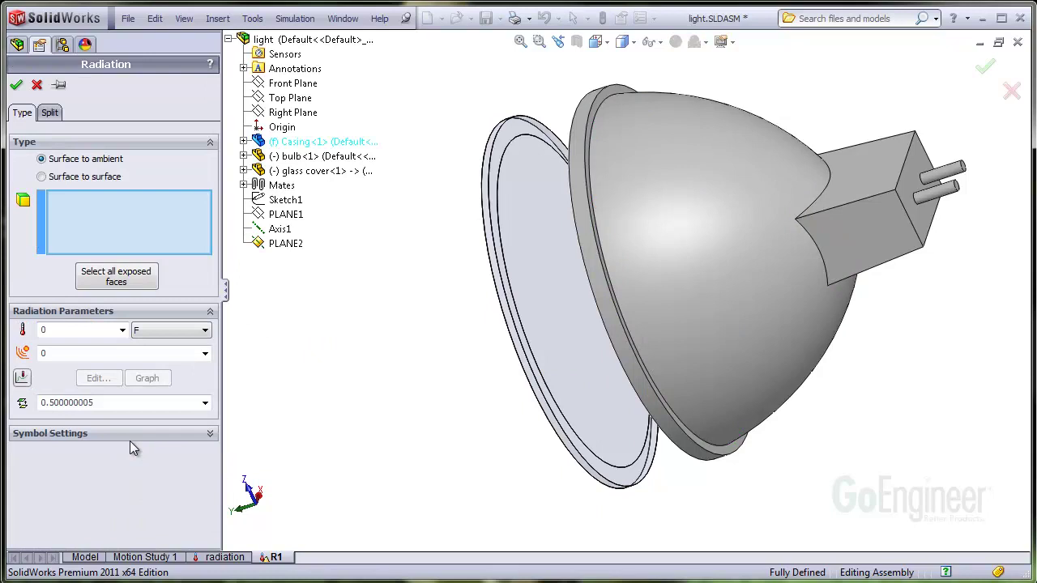
{"action": "left_click", "coordinate": [105, 178]}
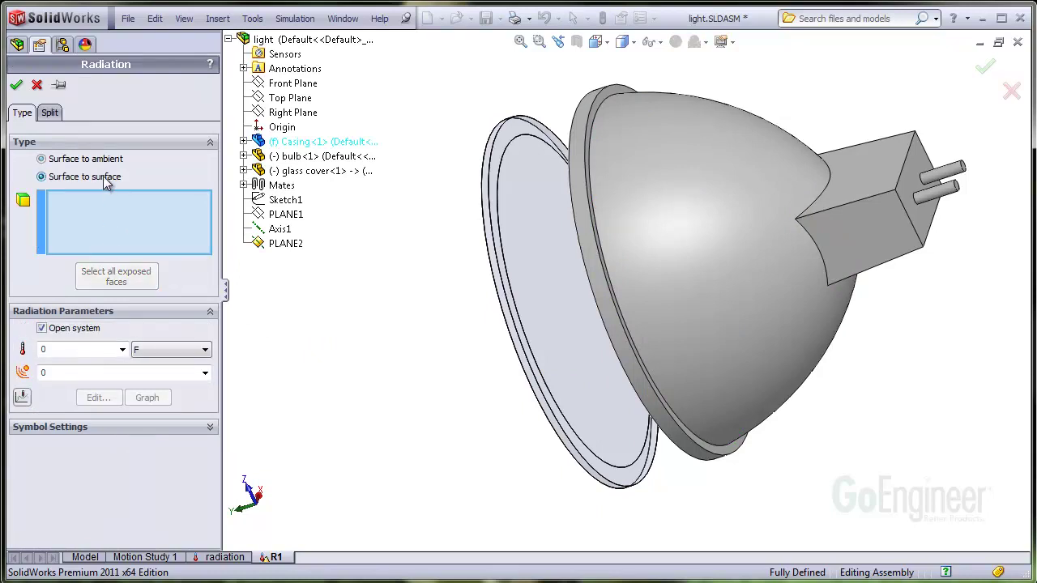
{"action": "left_click", "coordinate": [534, 317]}
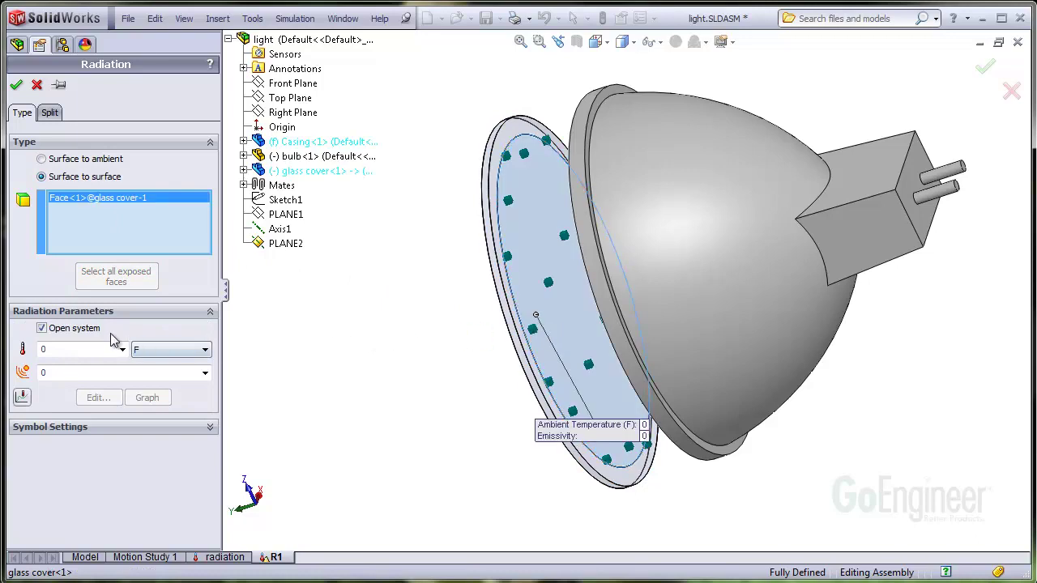
{"action": "left_click", "coordinate": [42, 328]}
{"action": "left_click", "coordinate": [59, 373]}
{"action": "type", "text": ".97"}
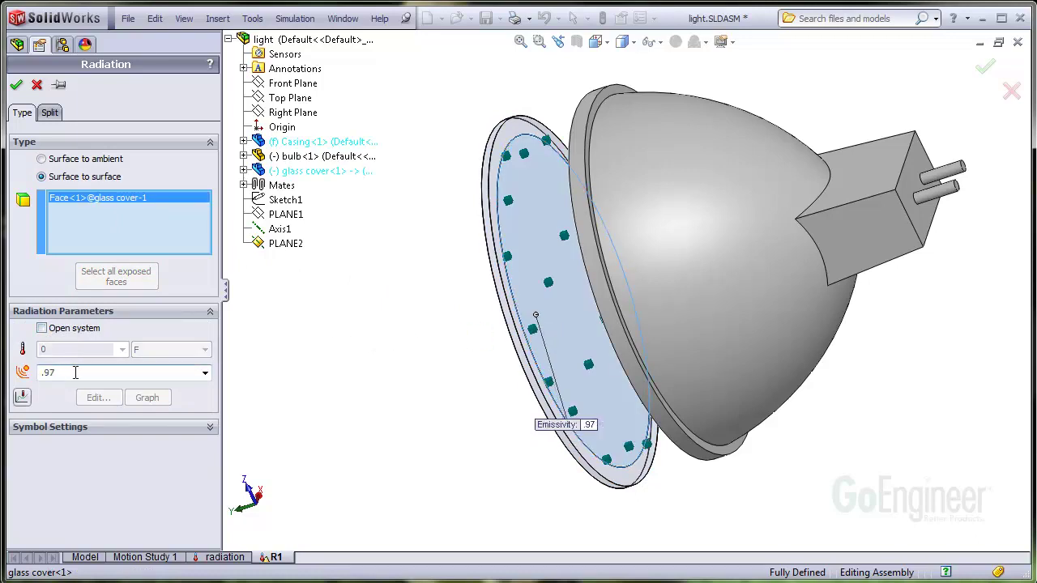
{"action": "left_click", "coordinate": [16, 84]}
- Radiate the glass cover face to a 77 °F ambient with emissivity 0.97 and view factor 1
{"action": "right_click", "coordinate": [85, 324]}
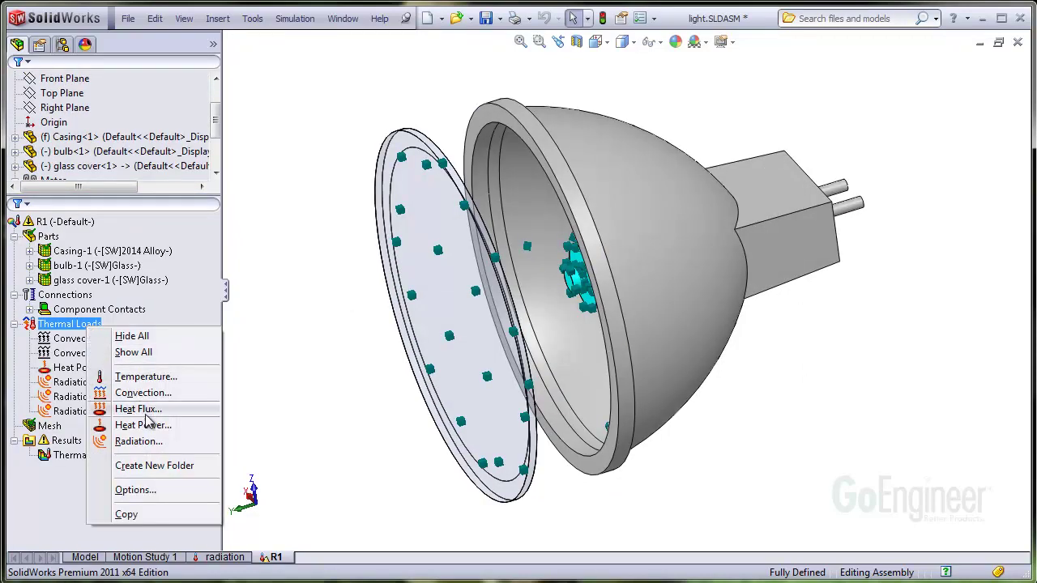
{"action": "left_click", "coordinate": [154, 441]}
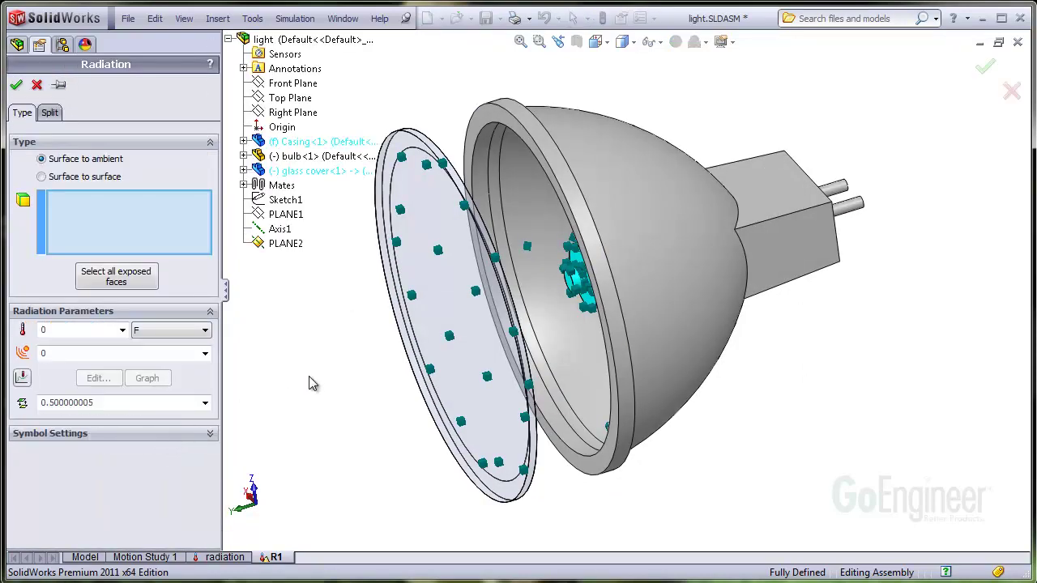
{"action": "left_click", "coordinate": [447, 392]}
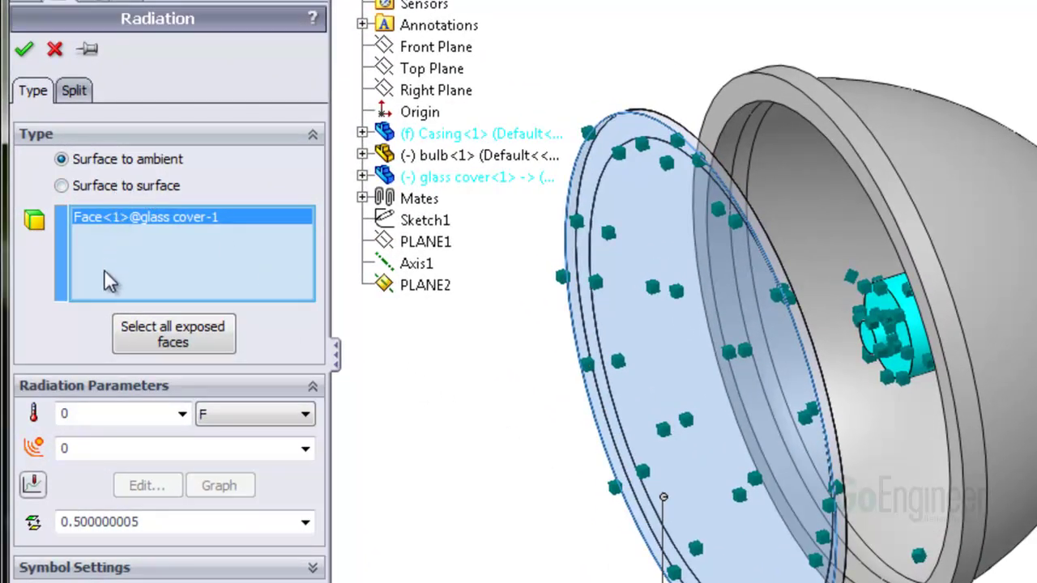
{"action": "double_click", "coordinate": [106, 414]}
{"action": "type", "text": "77"}
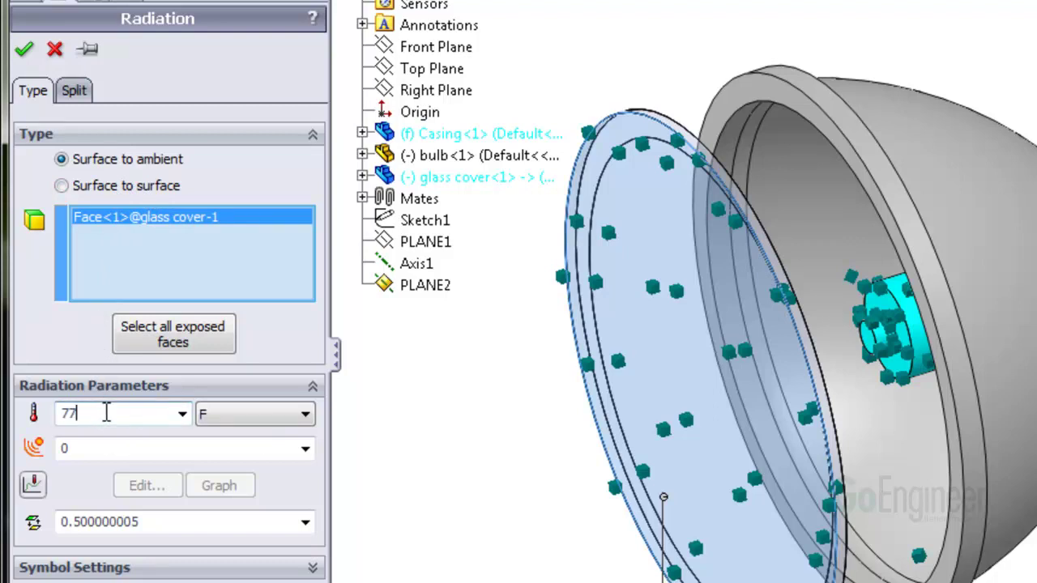
{"action": "double_click", "coordinate": [106, 449]}
{"action": "type", "text": "0.97"}
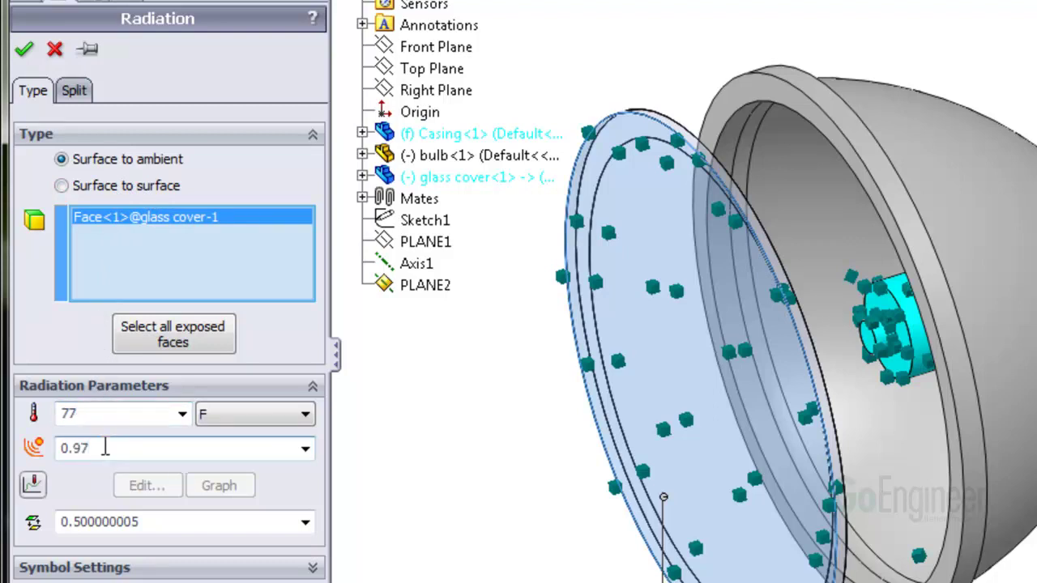
{"action": "double_click", "coordinate": [142, 522]}
{"action": "type", "text": "1"}
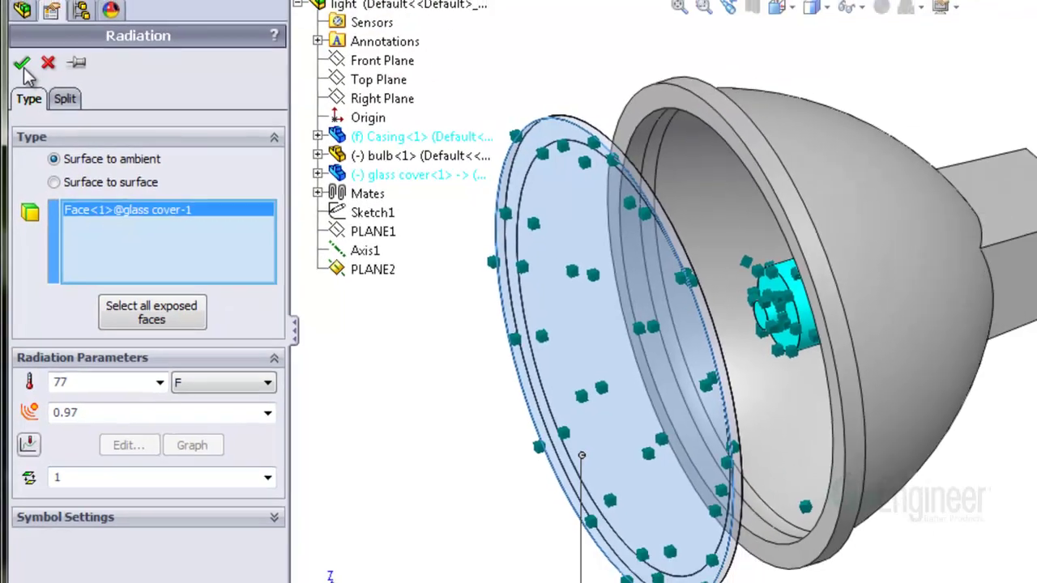
{"action": "left_click", "coordinate": [24, 48]}
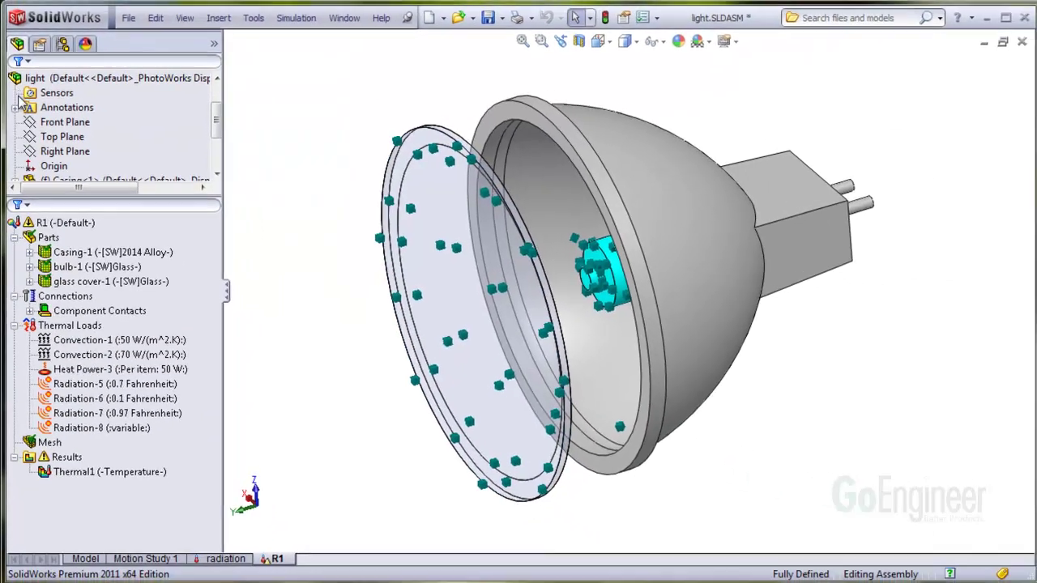
{"action": "left_click", "coordinate": [134, 428]}
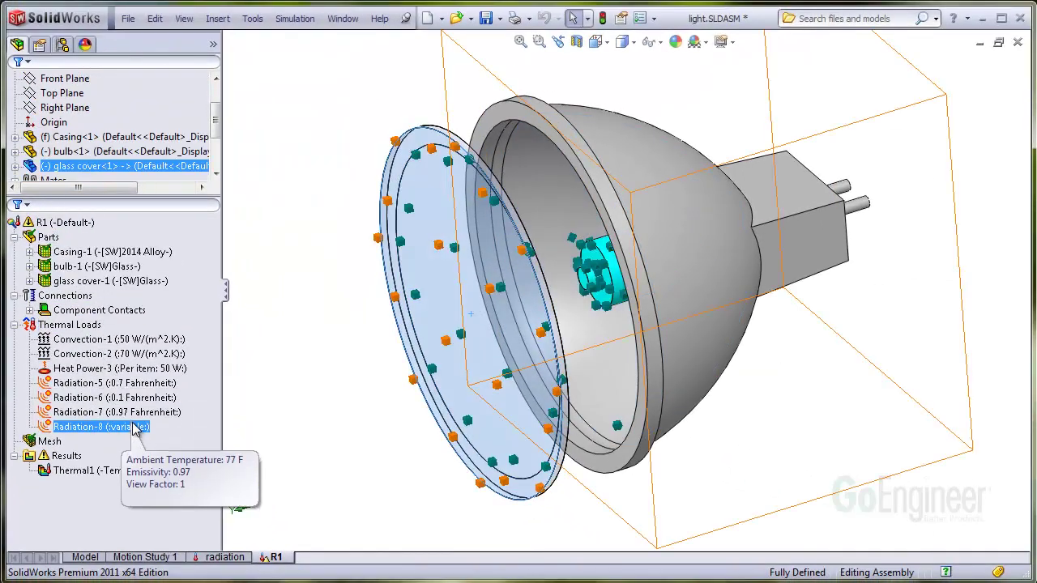
{"action": "left_click", "coordinate": [243, 424]}
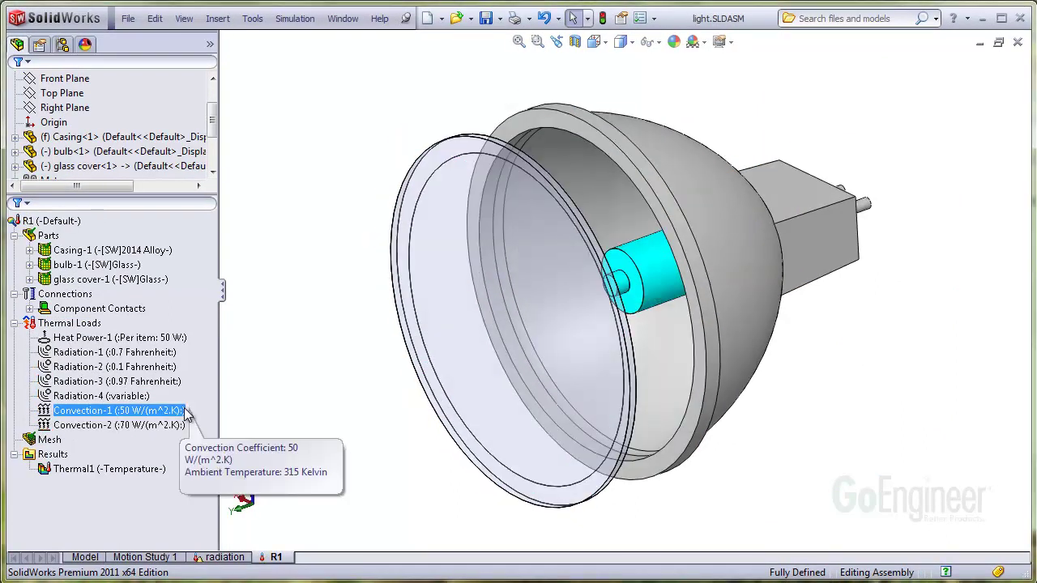
- Check which parts the Convection-1 and Convection-2 loads are applied to
{"action": "left_click", "coordinate": [186, 411]}
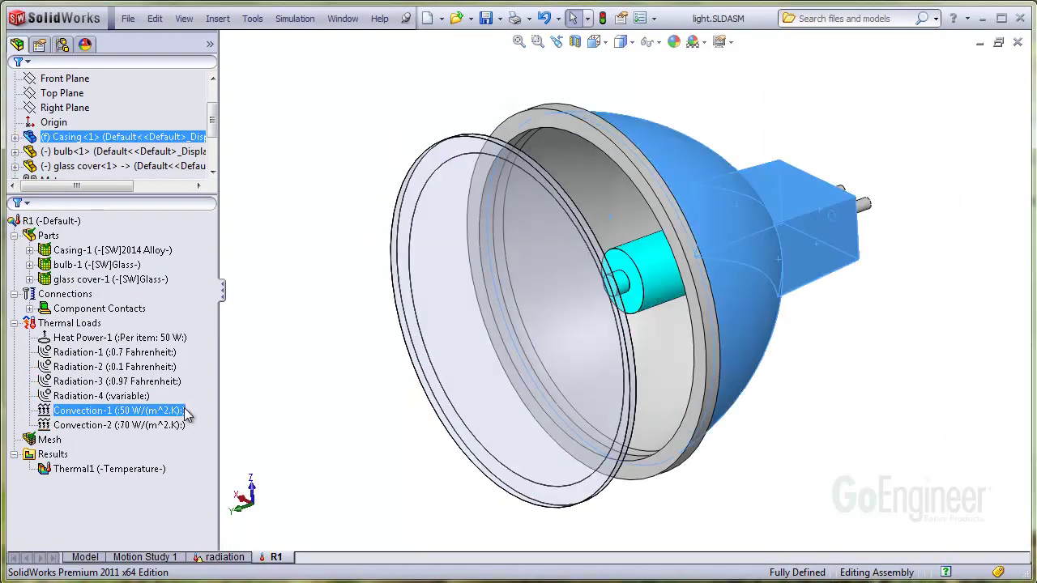
{"action": "mouse_move", "coordinate": [177, 412]}
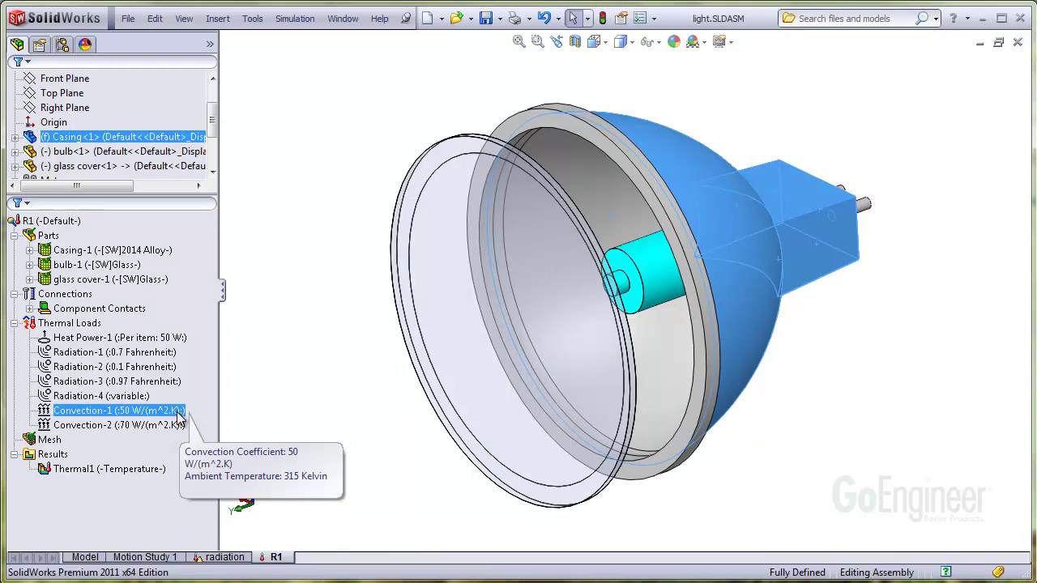
{"action": "left_click", "coordinate": [181, 426]}
{"action": "mouse_move", "coordinate": [179, 432]}
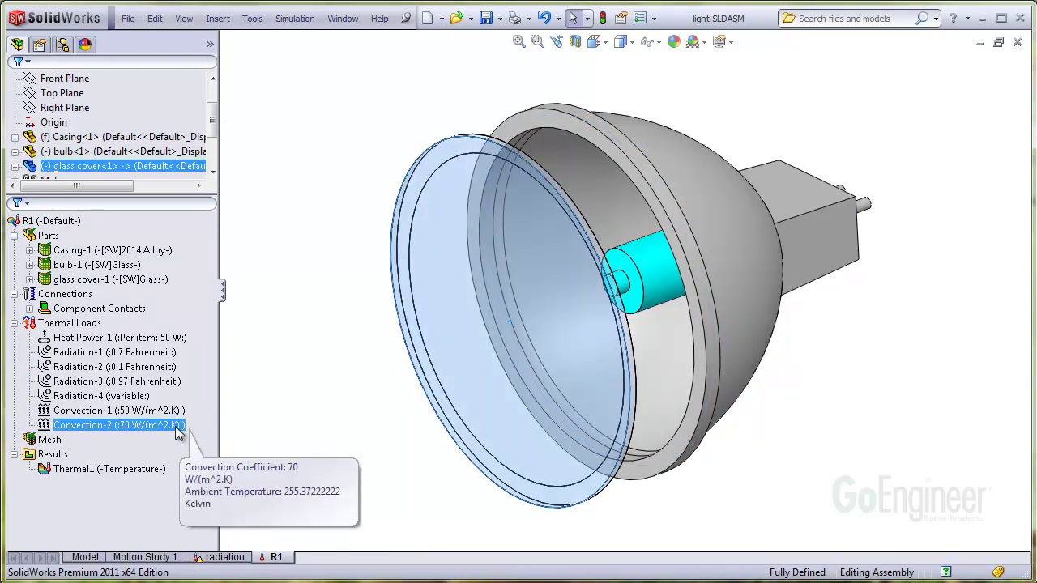